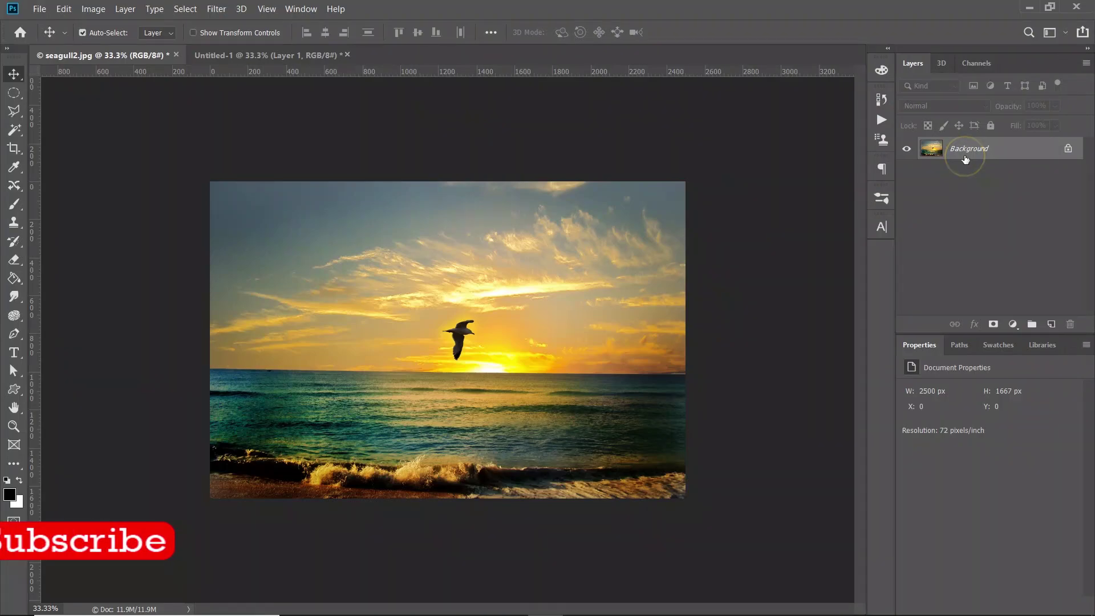
# - Unlock the Background layer and duplicate it as Layer 0 copy
pyautogui.click(1068, 149)
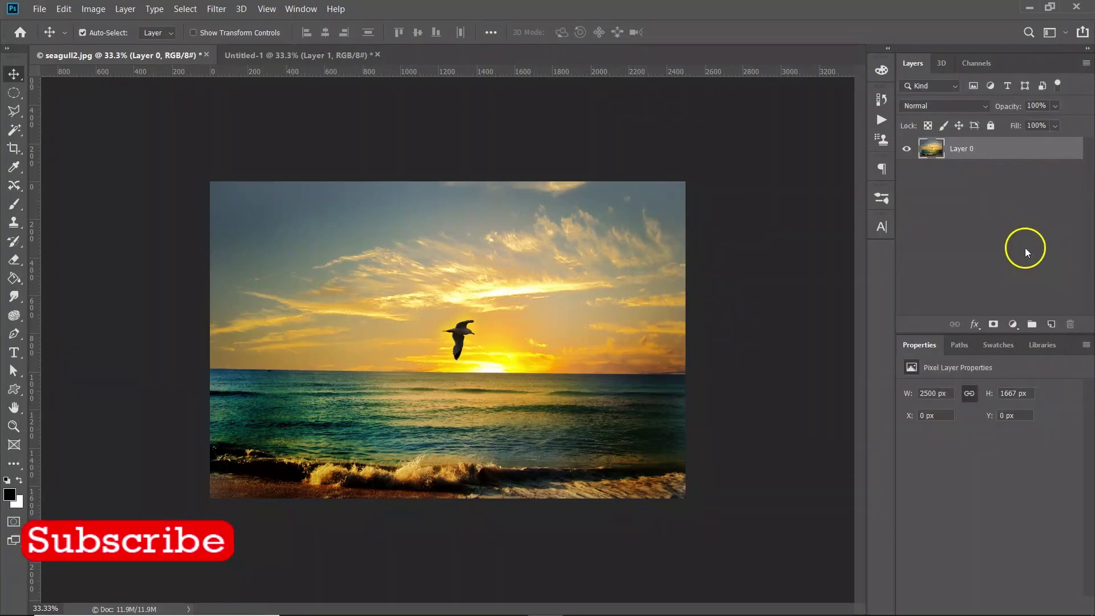
pyautogui.hotkey('ctrl', 'j')
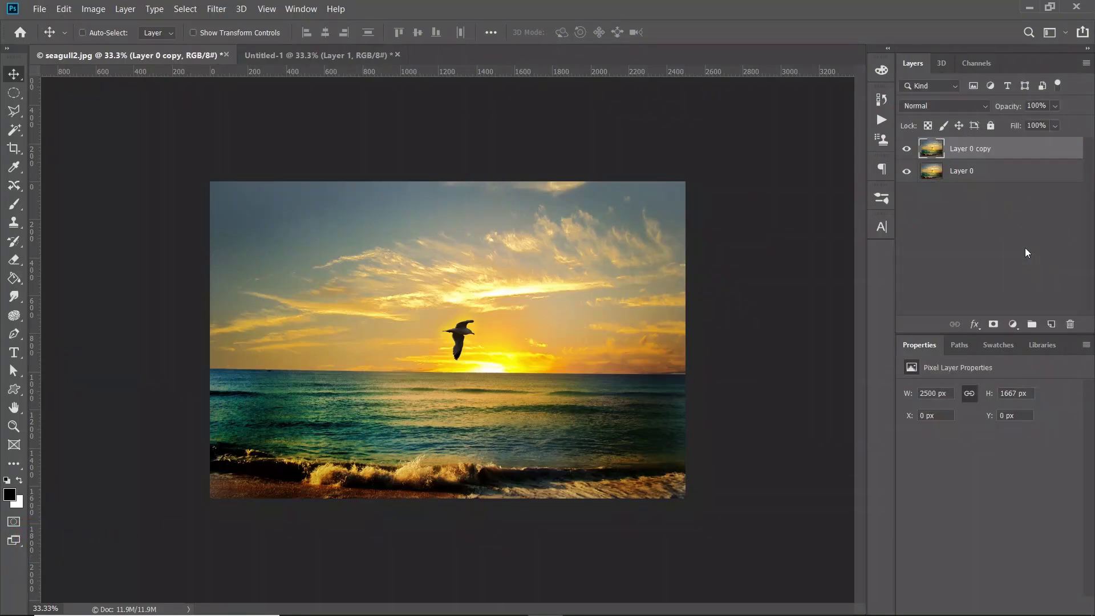
pyautogui.hotkey('shift', 'alt', 'o')
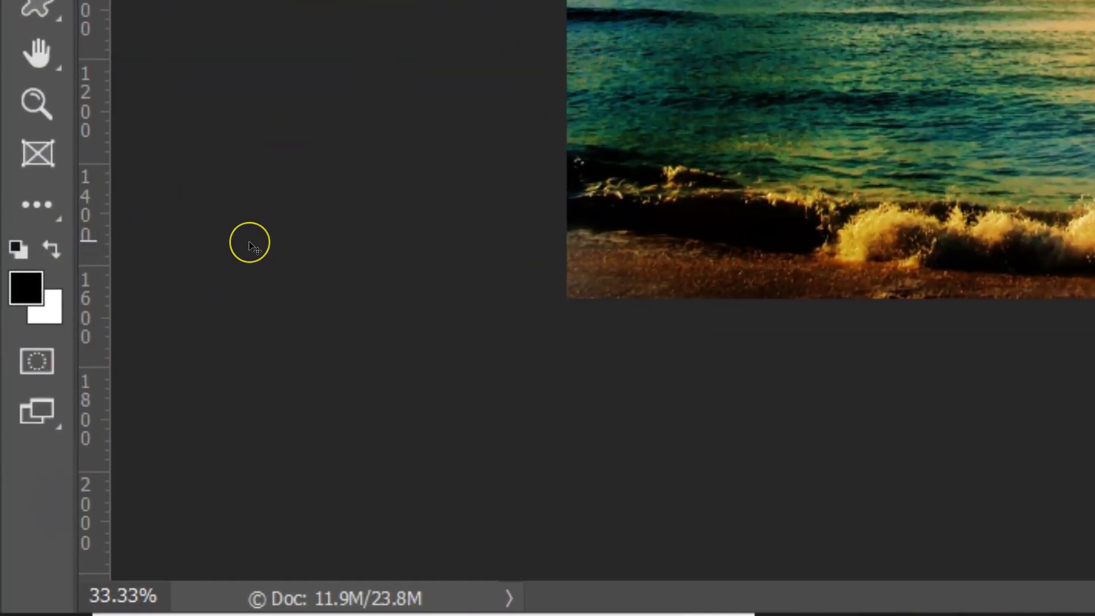
# - Fill the original Layer 0 with white, then reselect Layer 0 copy
pyautogui.press('x')
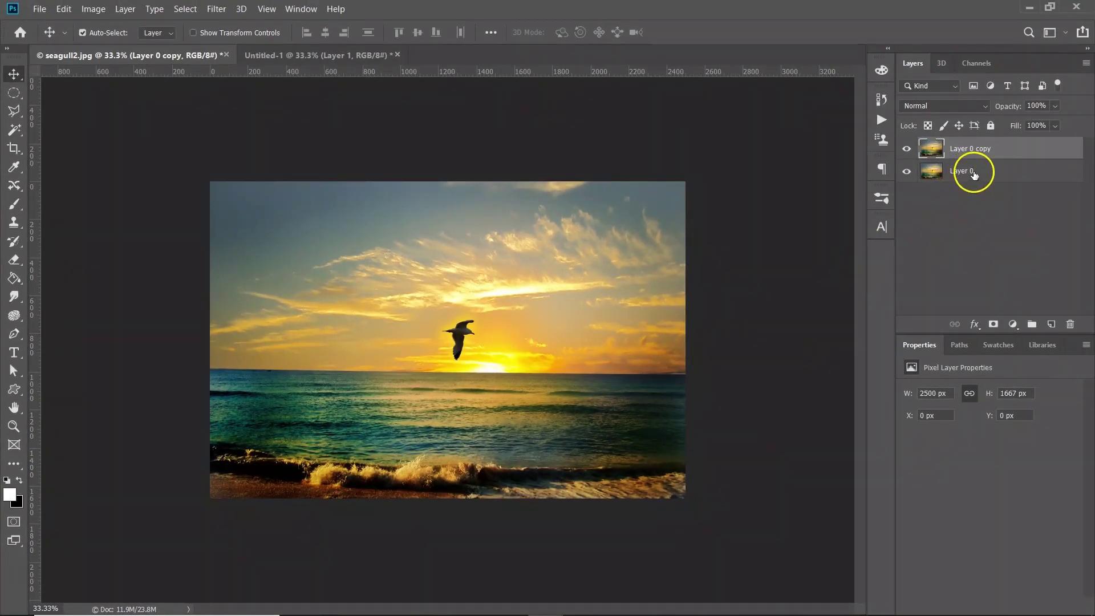
pyautogui.click(998, 171)
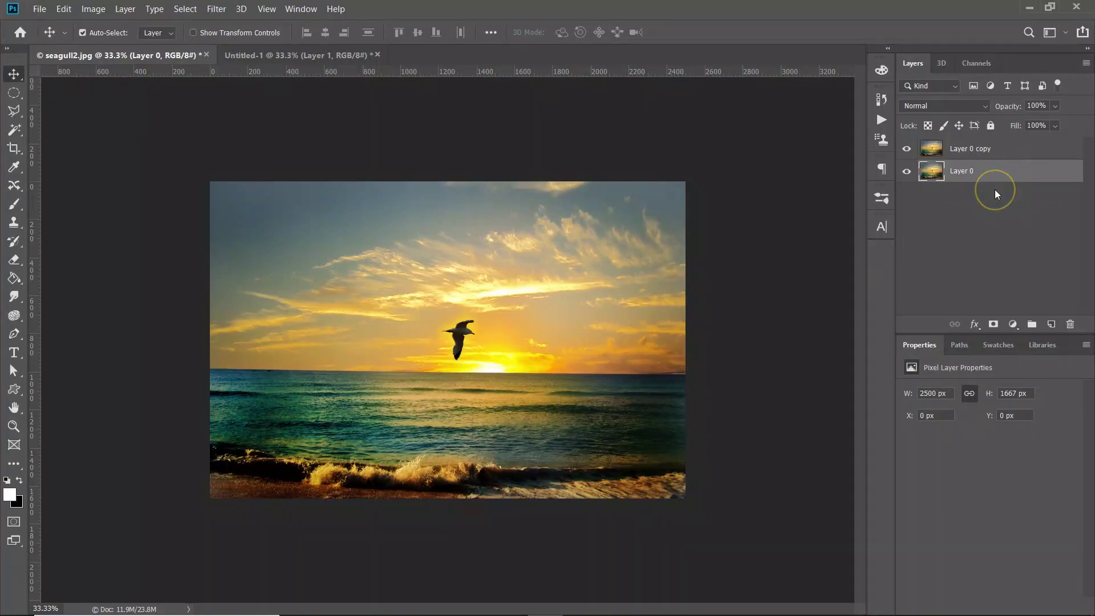
pyautogui.hotkey('alt', 'BackSpace')
pyautogui.click(998, 153)
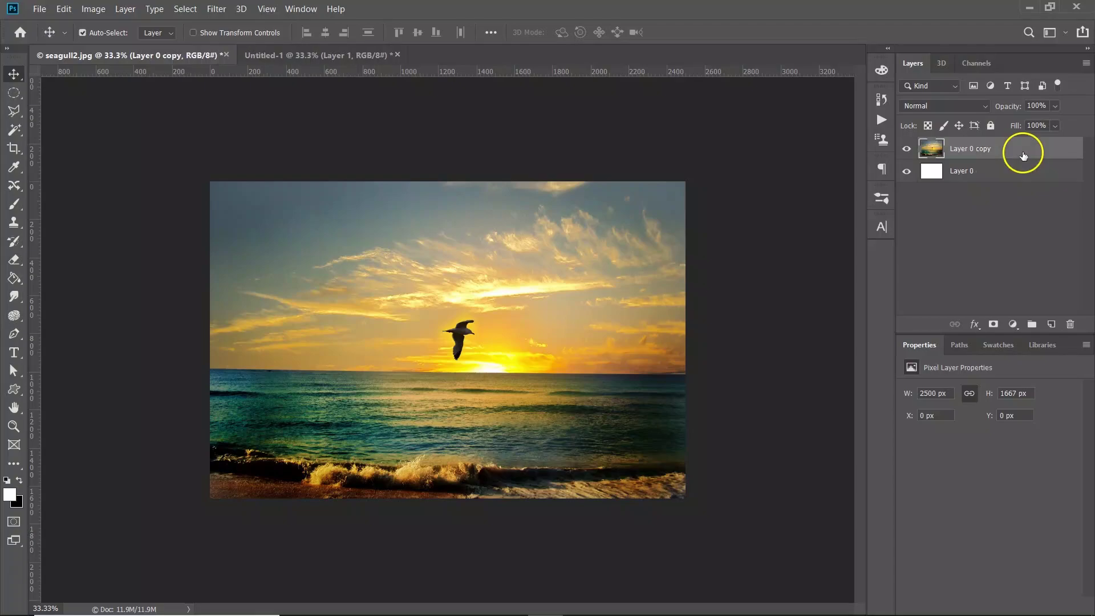
# - Add 400 pixels to both canvas width and height in Canvas Size, relative
pyautogui.click(977, 154)
pyautogui.click(90, 10)
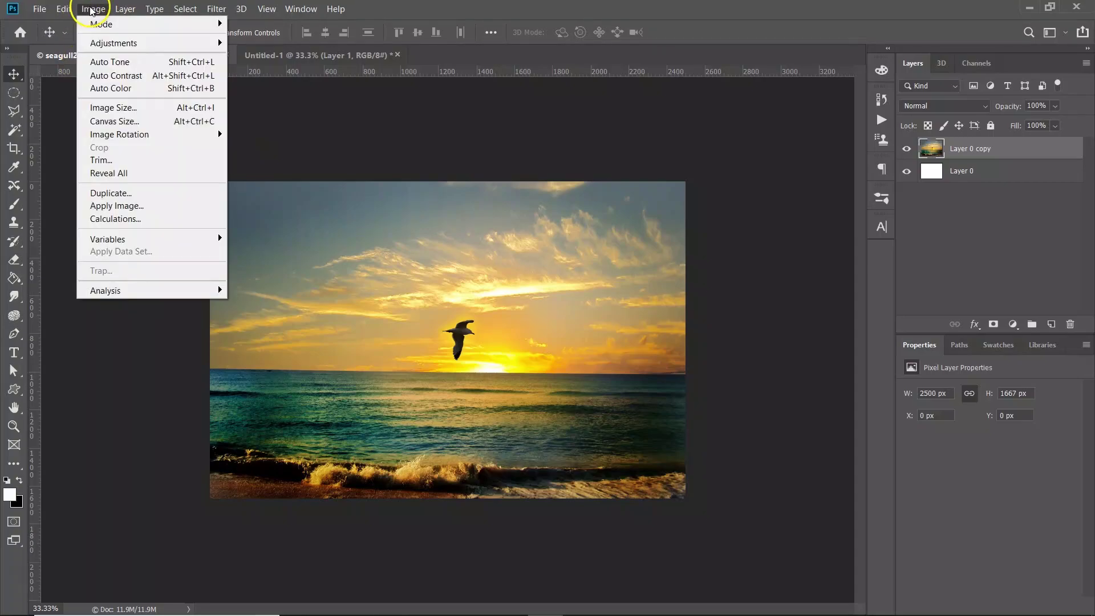
pyautogui.click(122, 117)
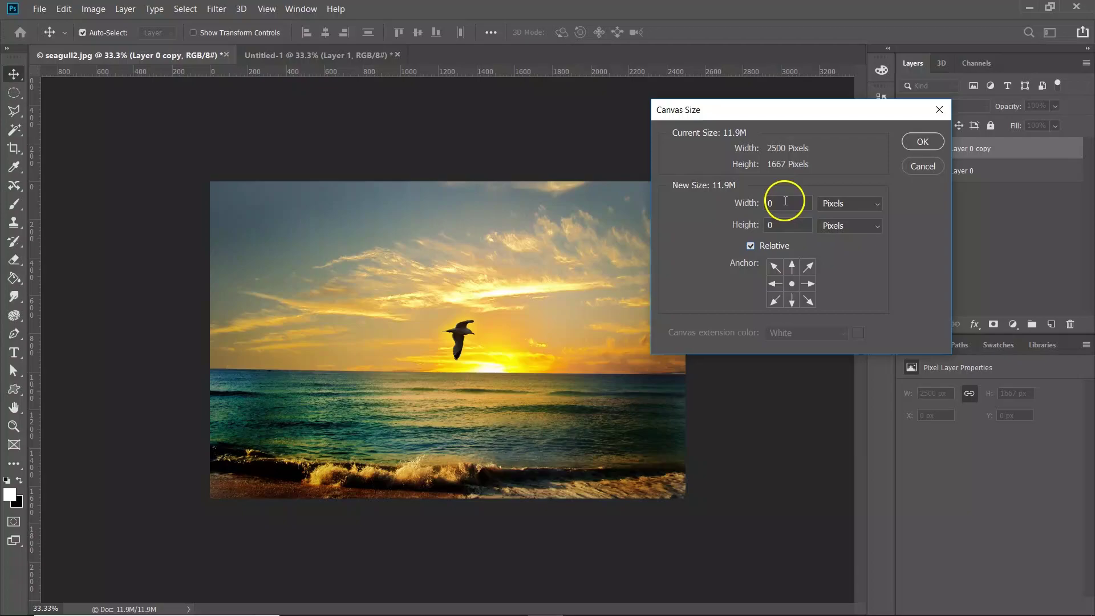
pyautogui.click(783, 226)
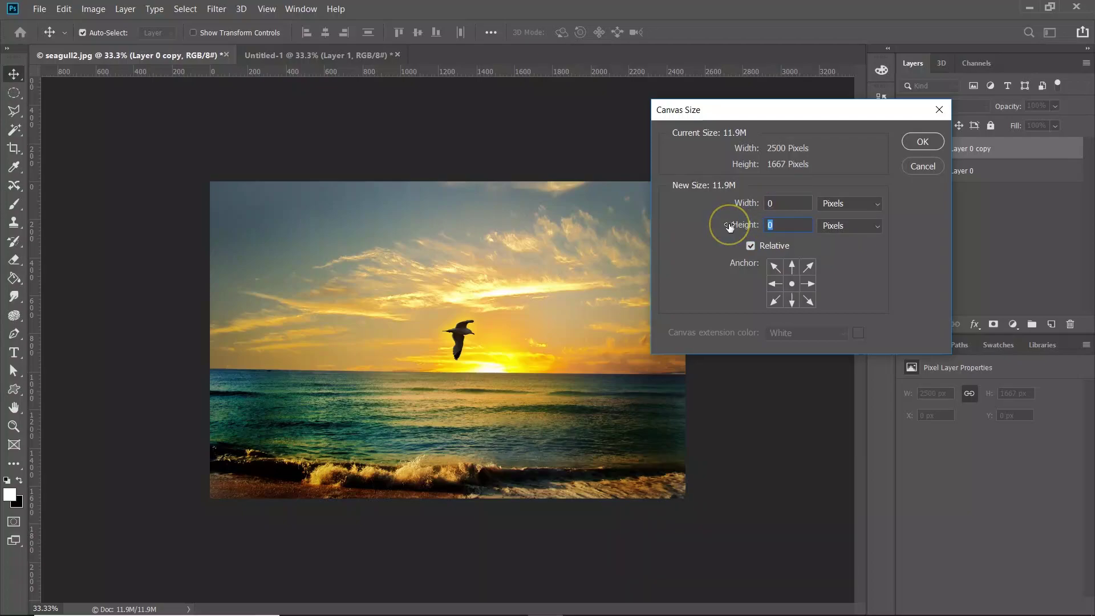
pyautogui.write('400')
pyautogui.click(777, 203)
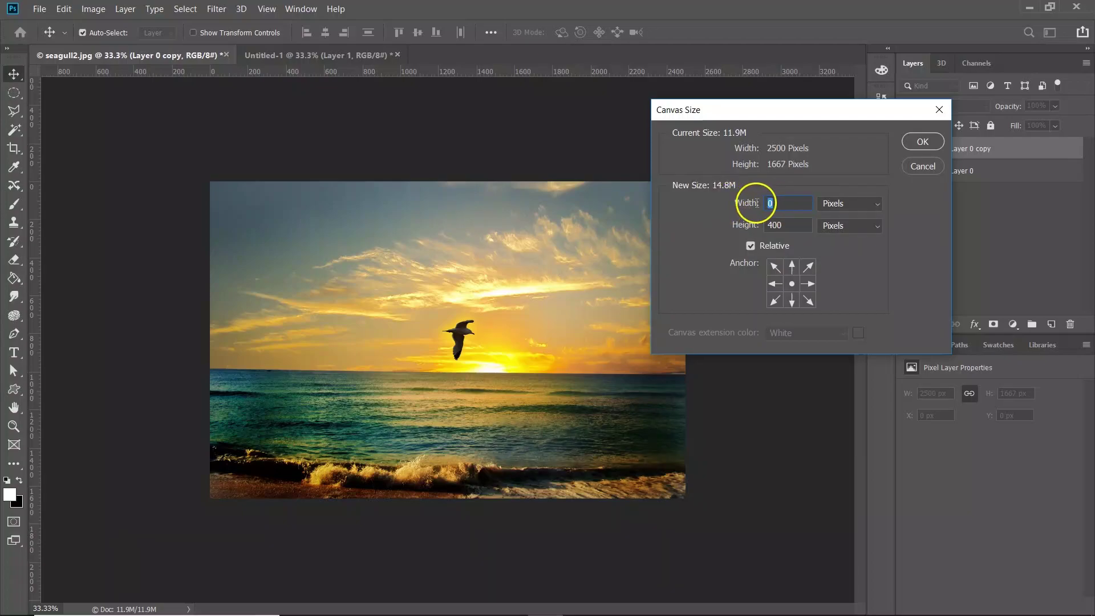
pyautogui.write('400')
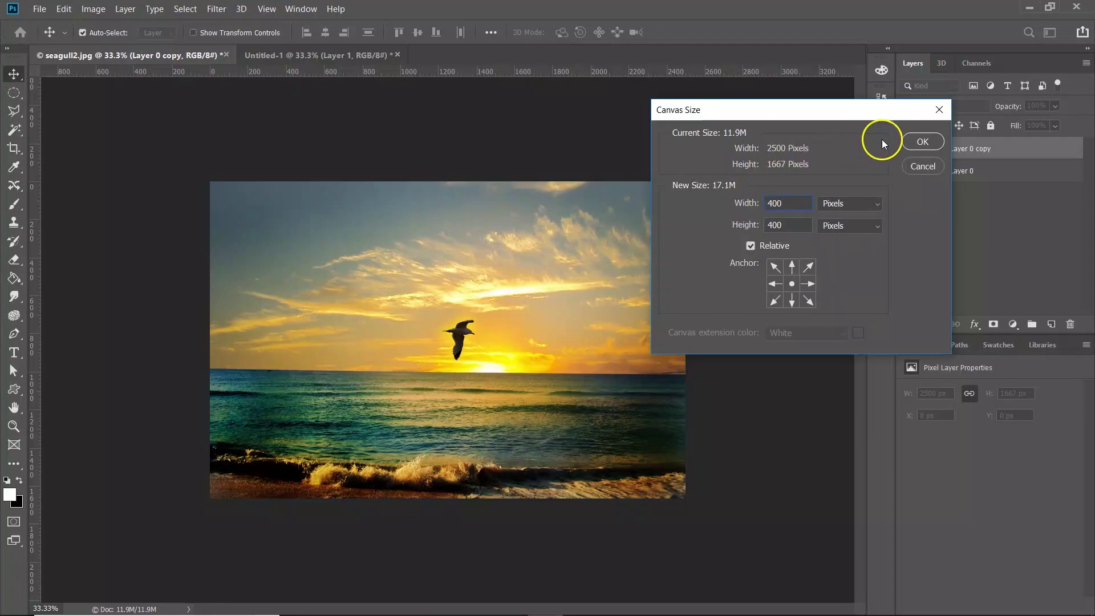
pyautogui.click(922, 142)
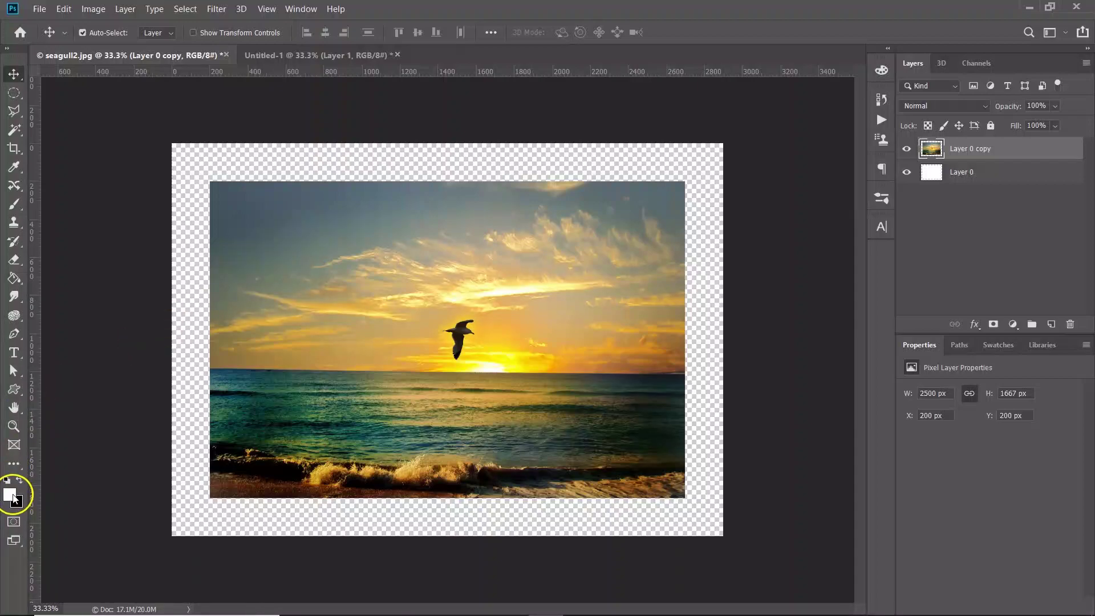
# - Fill Layer 0 with white across the 2900×2067 px canvas, then reselect Layer 0 copy
pyautogui.click(970, 173)
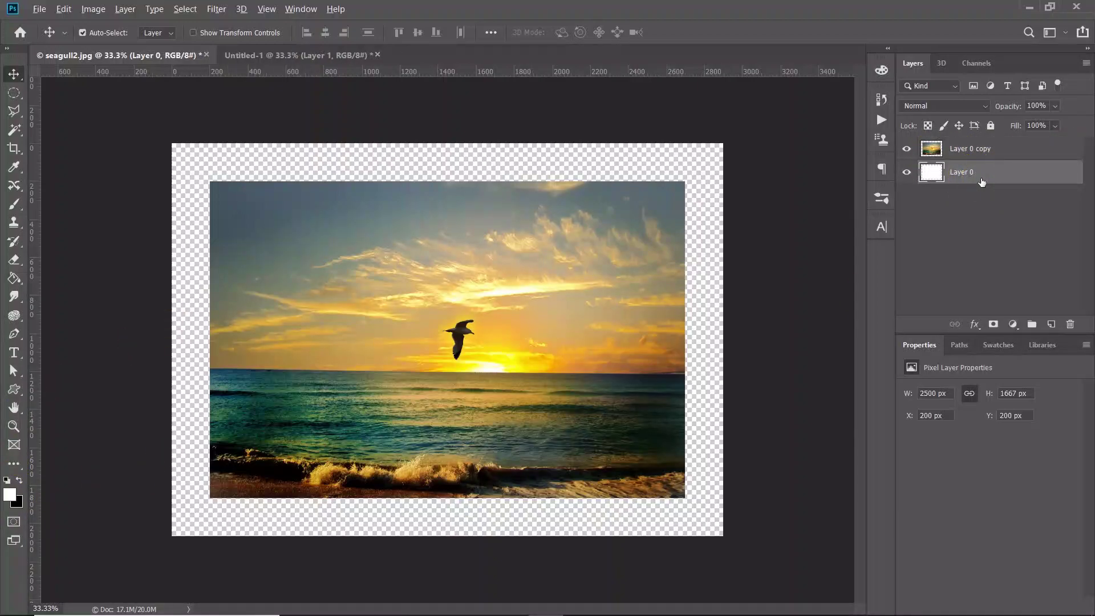
pyautogui.hotkey('alt', 'BackSpace')
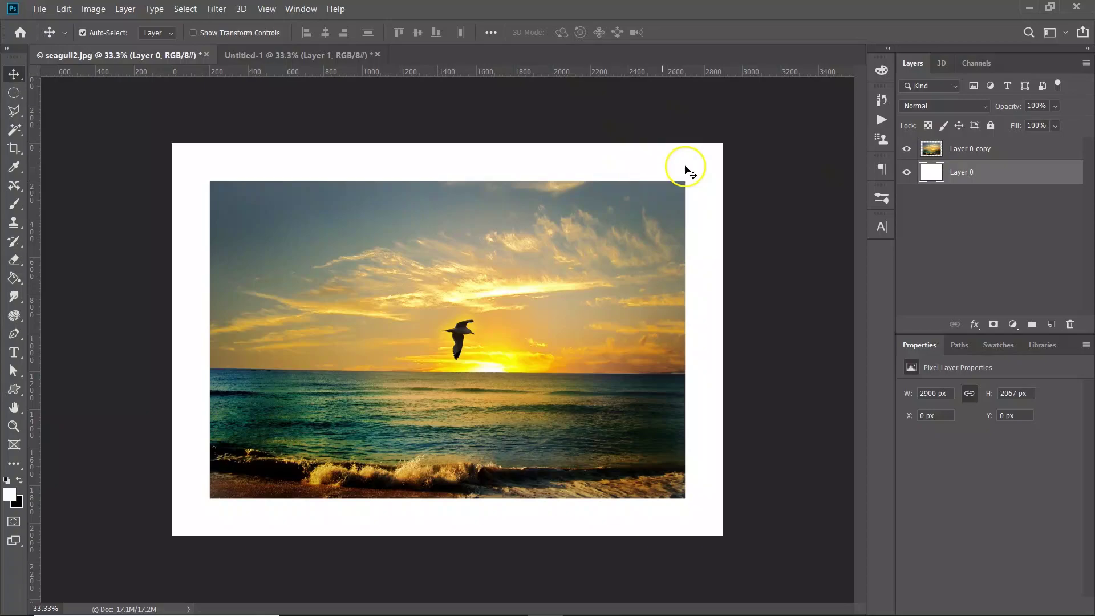
pyautogui.click(986, 151)
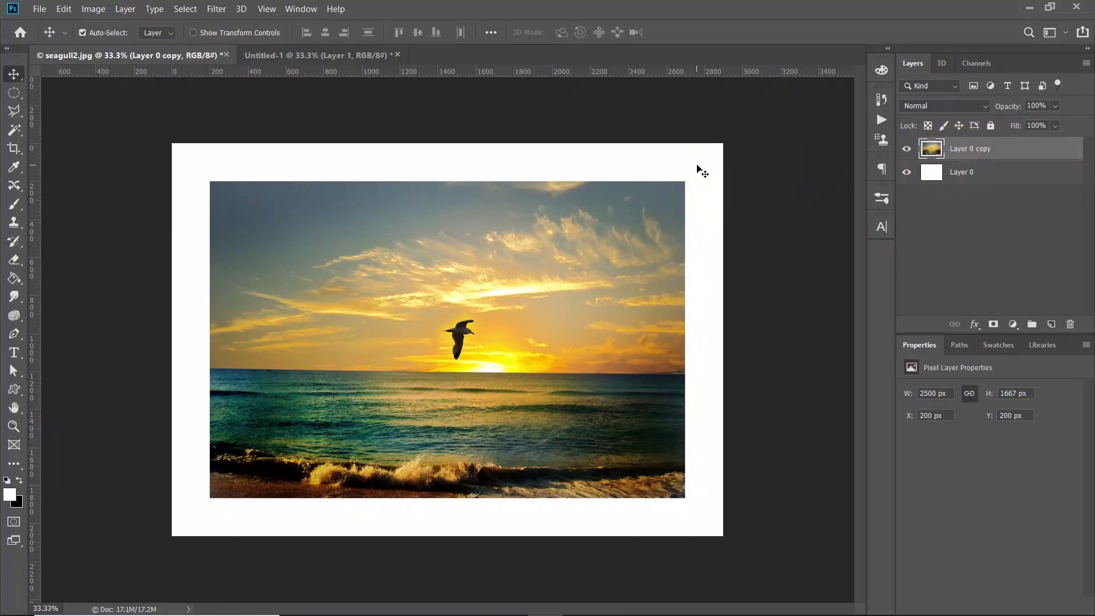
pyautogui.press('ctrl')
# - Stroke the photo's selection with a 20 px black outside border, then deselect
pyautogui.keyDown('ctrl'); pyautogui.click(927, 154); pyautogui.keyUp('ctrl')
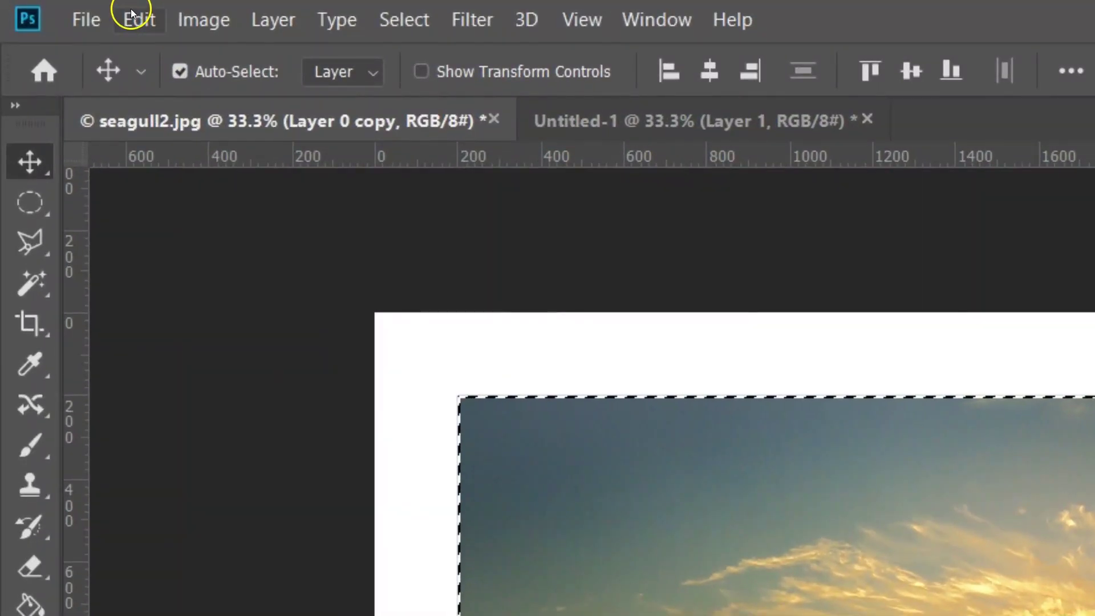
pyautogui.click(90, 12)
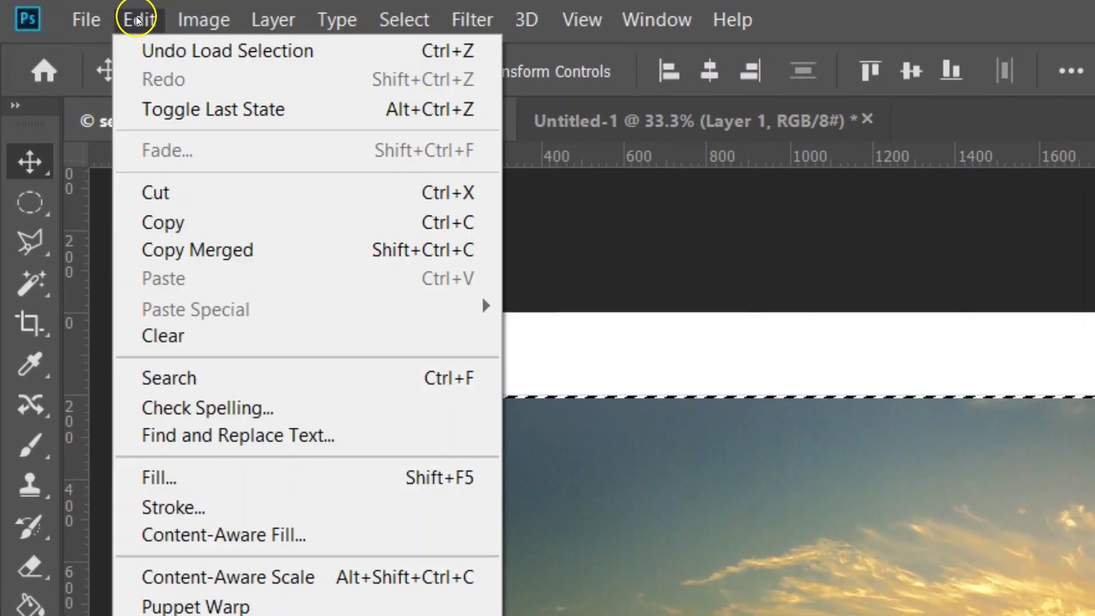
pyautogui.click(196, 507)
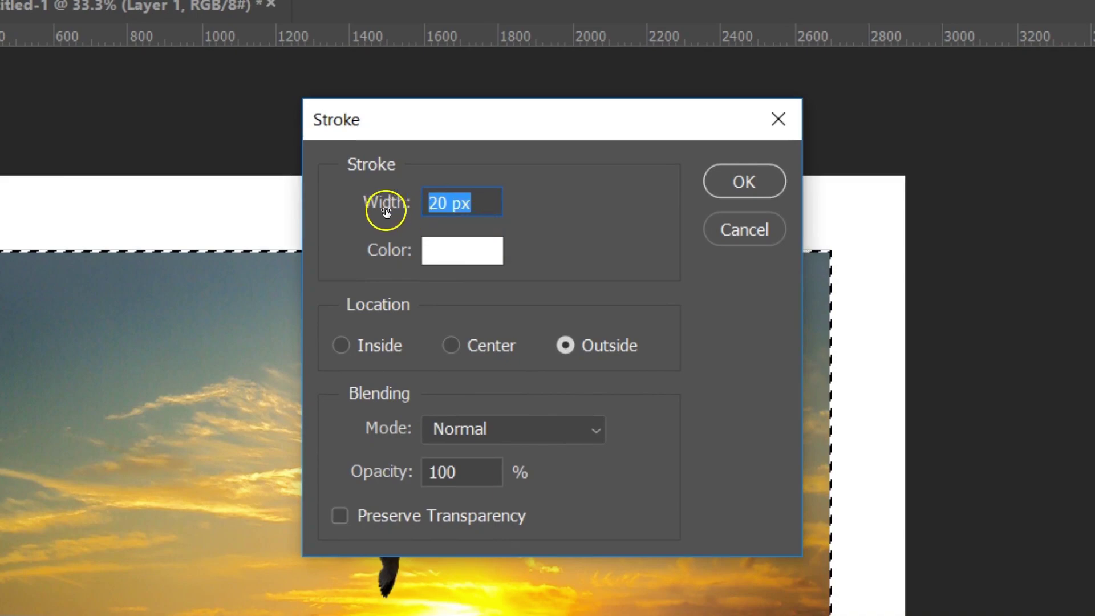
pyautogui.click(444, 204)
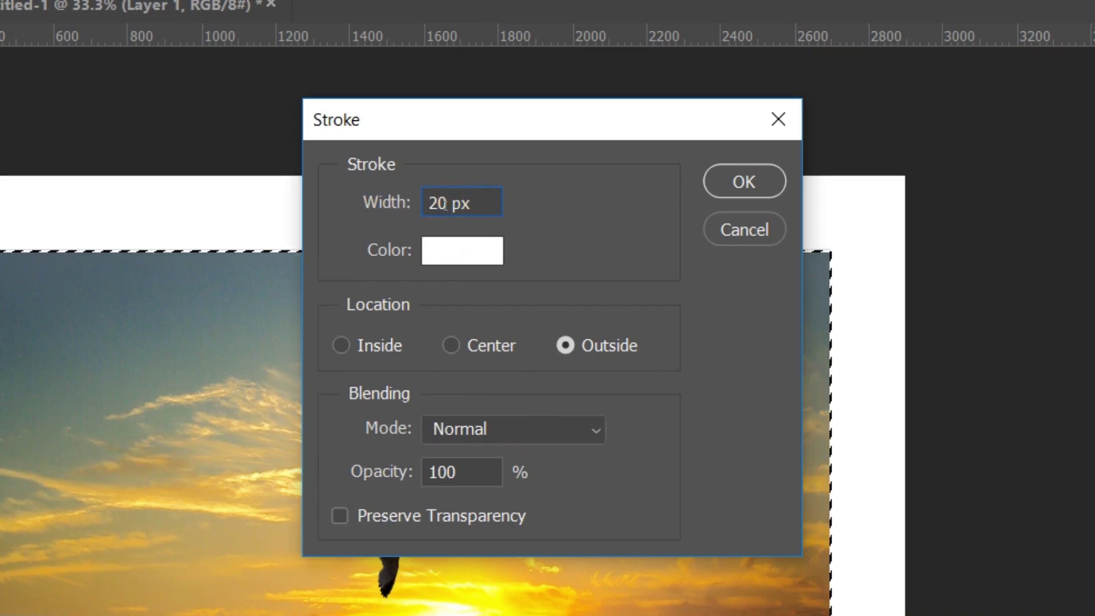
pyautogui.click(471, 260)
pyautogui.click(870, 548)
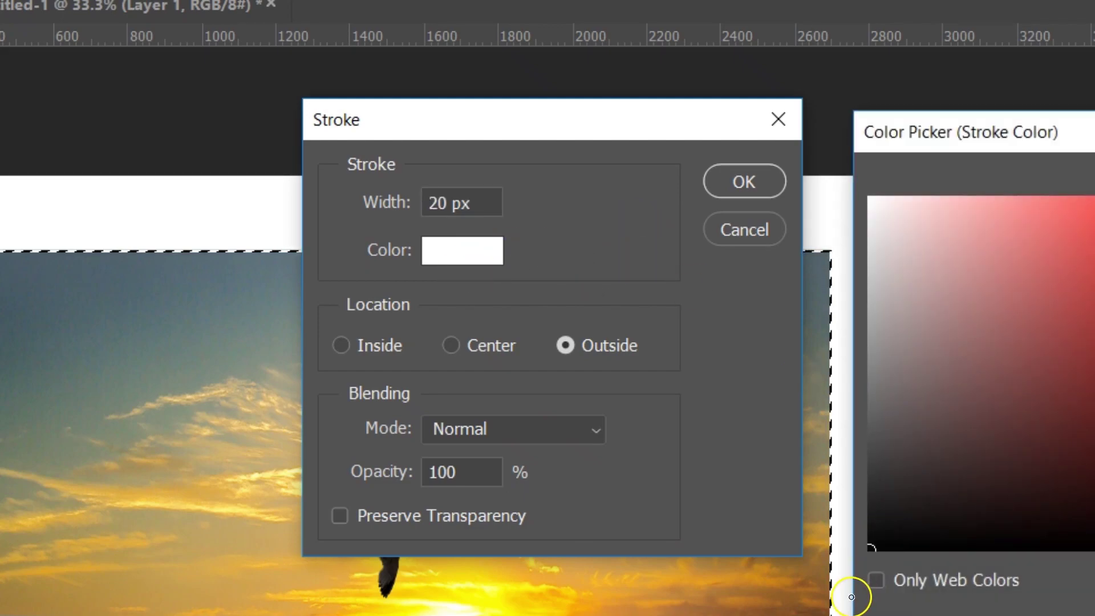
pyautogui.press('Return')
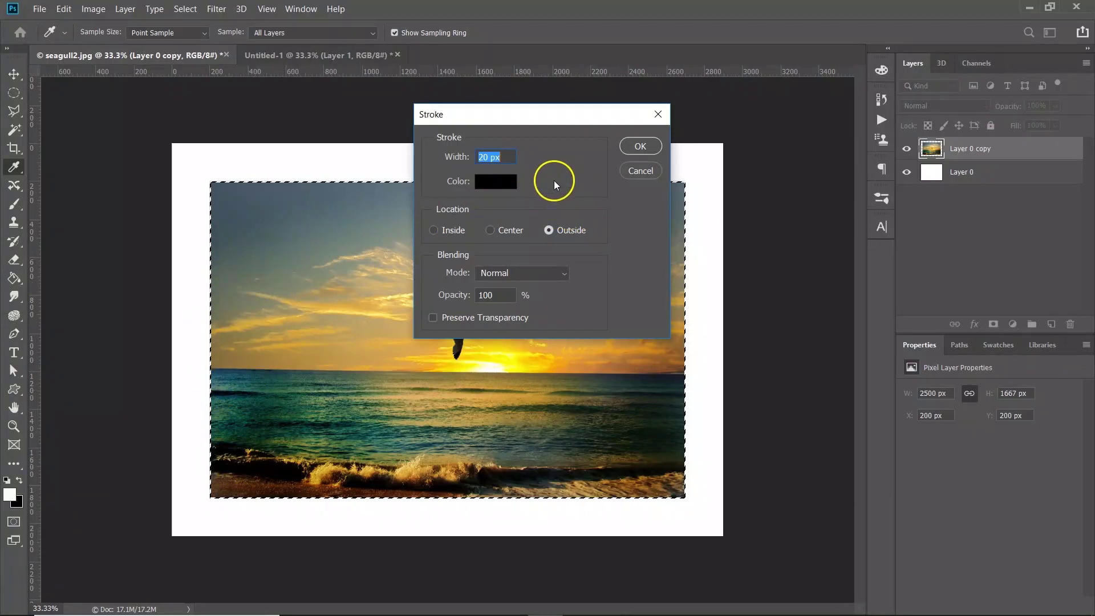
pyautogui.click(641, 147)
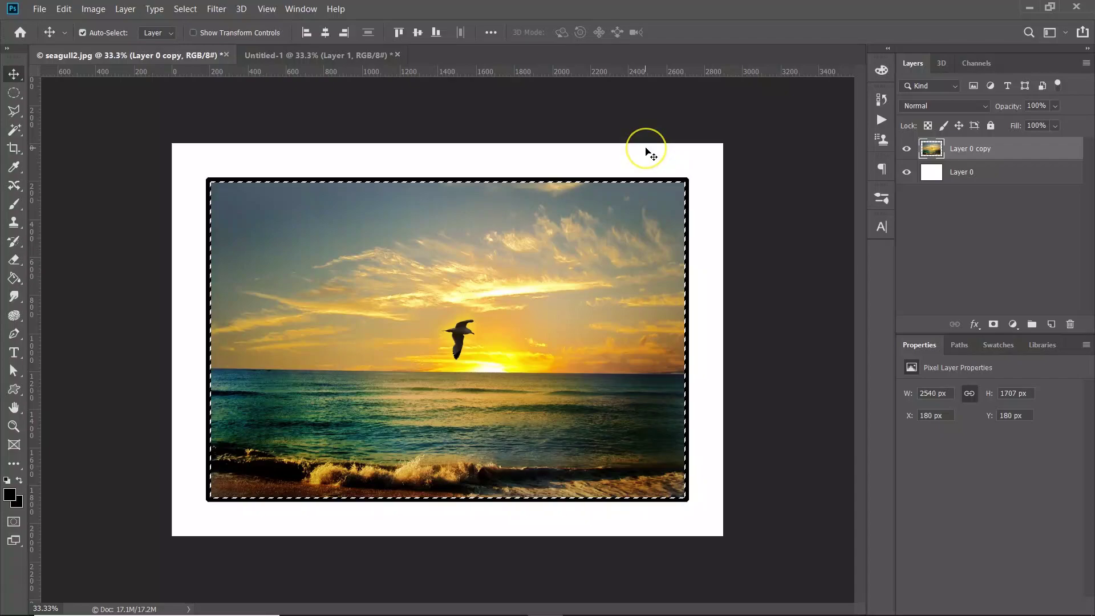
pyautogui.hotkey('ctrl', 'd')
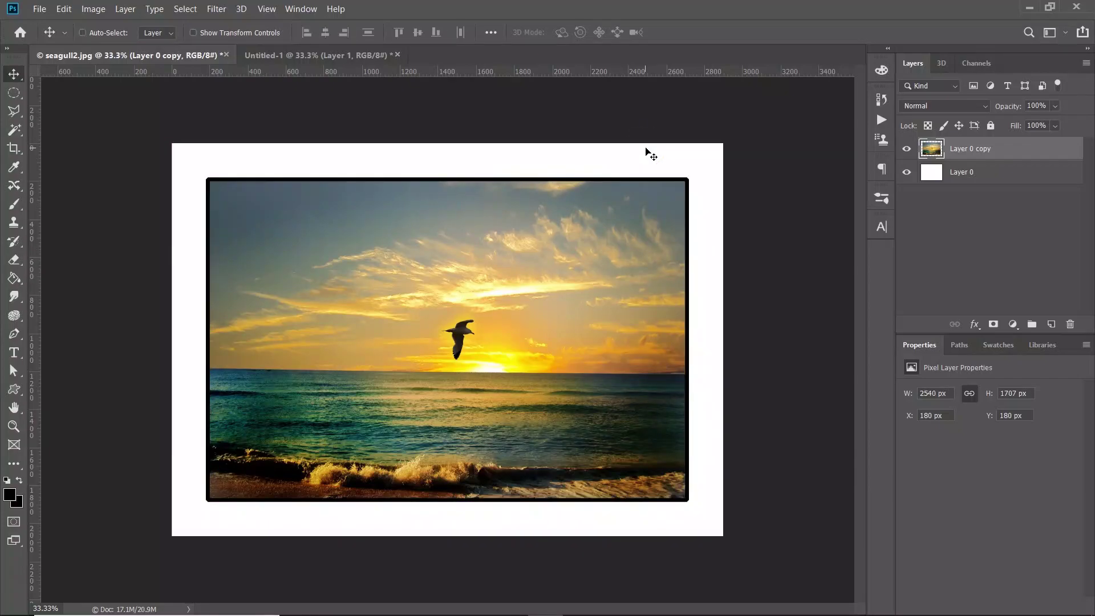
pyautogui.click(593, 252)
# - Try a free transform in Distort mode on the photo, then cancel it
pyautogui.press('ctrl')
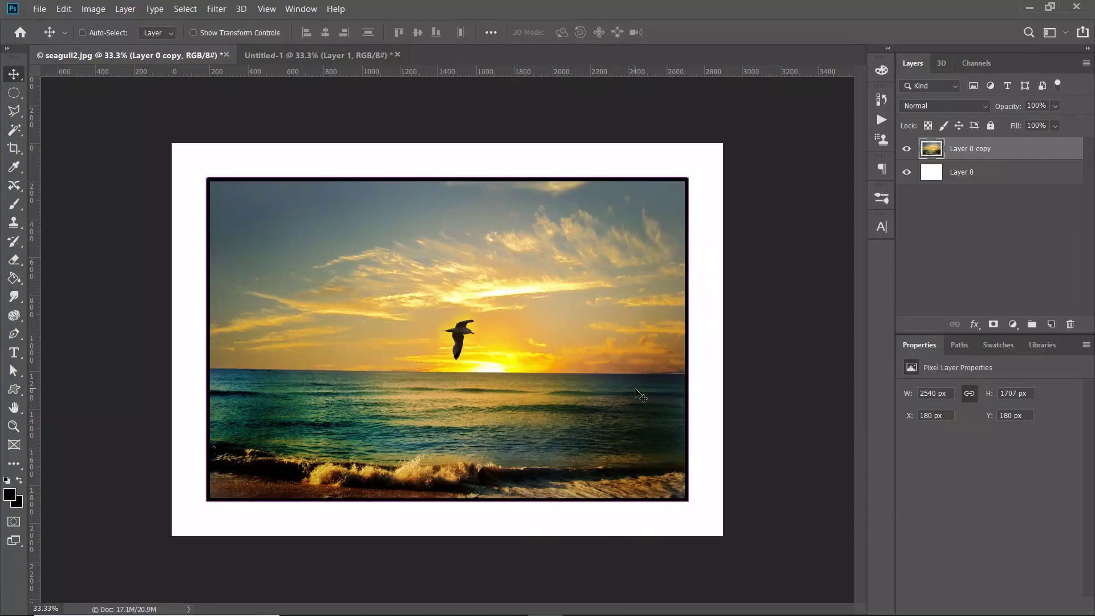
pyautogui.hotkey('ctrl', 't')
pyautogui.rightClick(521, 288)
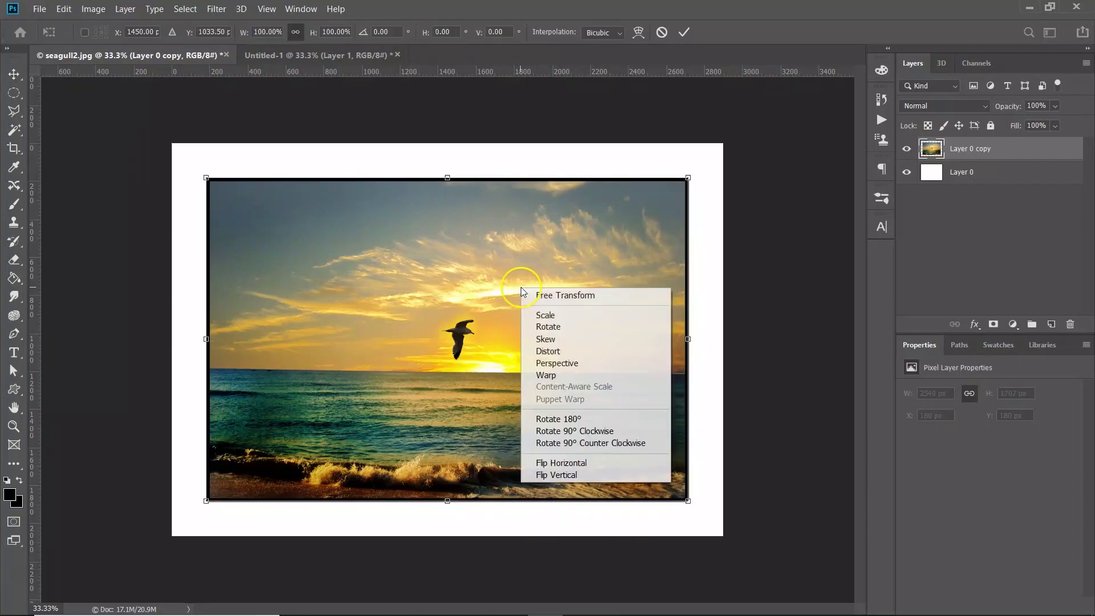
pyautogui.click(564, 351)
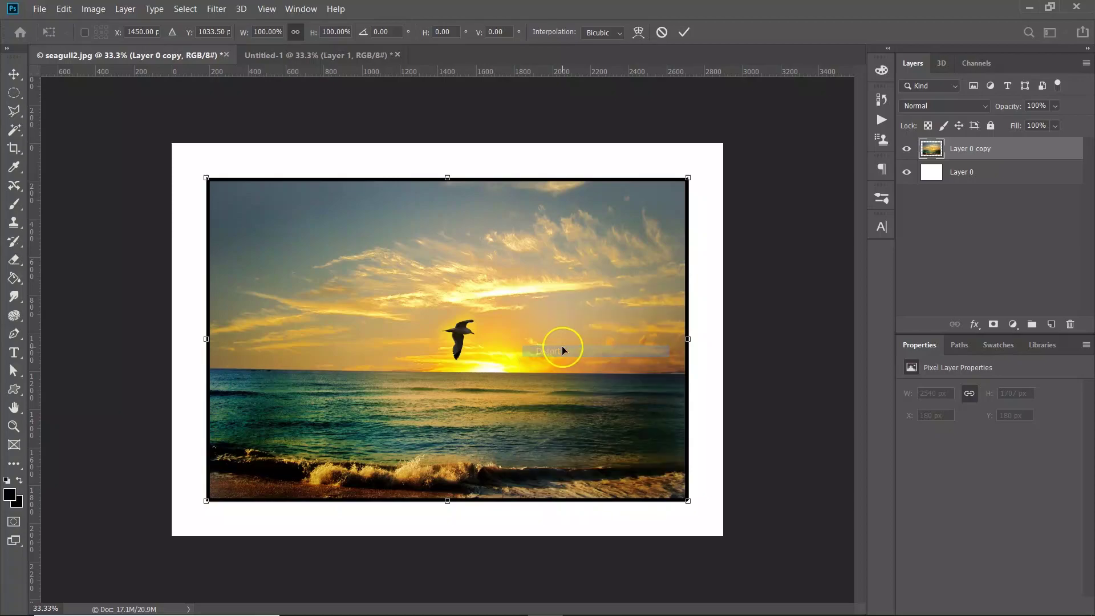
pyautogui.click(661, 32)
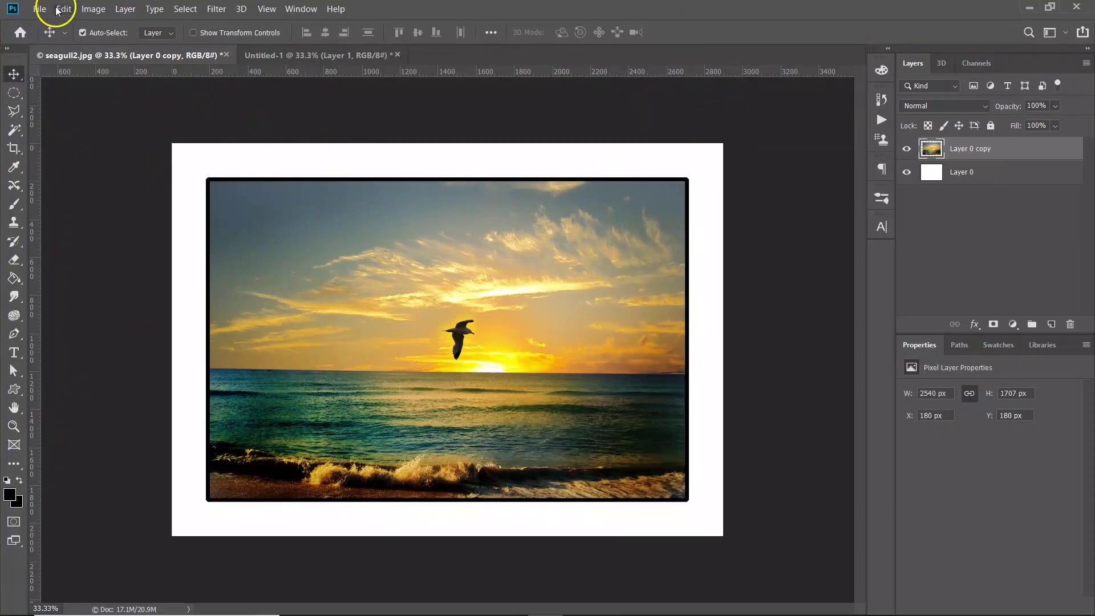
# - Distort the photo with Edit > Transform > Distort, pulling right corners inward, and shift it right
pyautogui.click(92, 9)
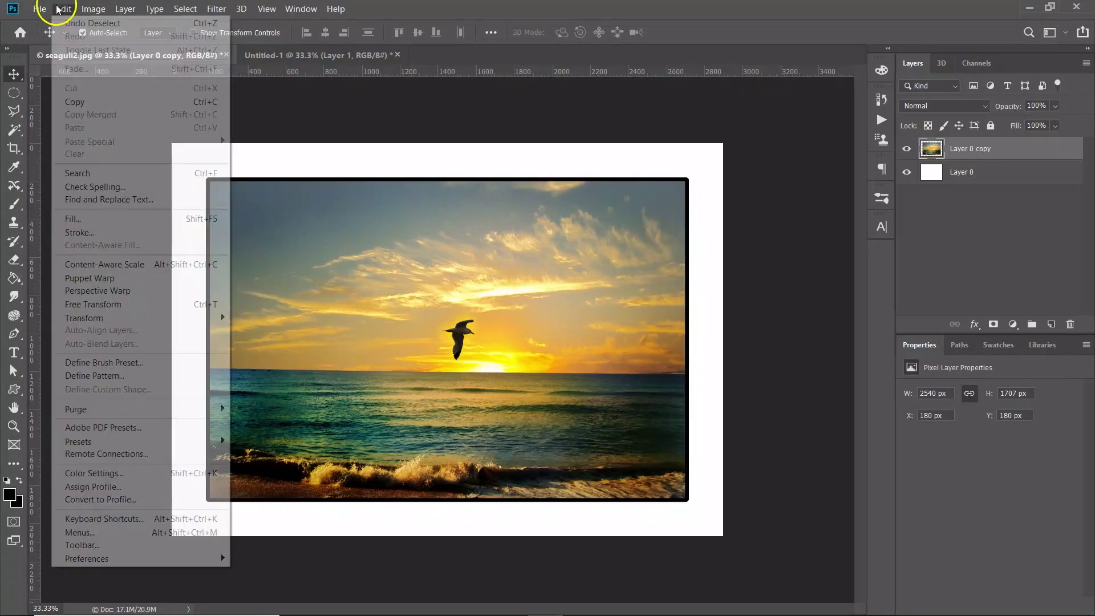
pyautogui.moveTo(64, 9)
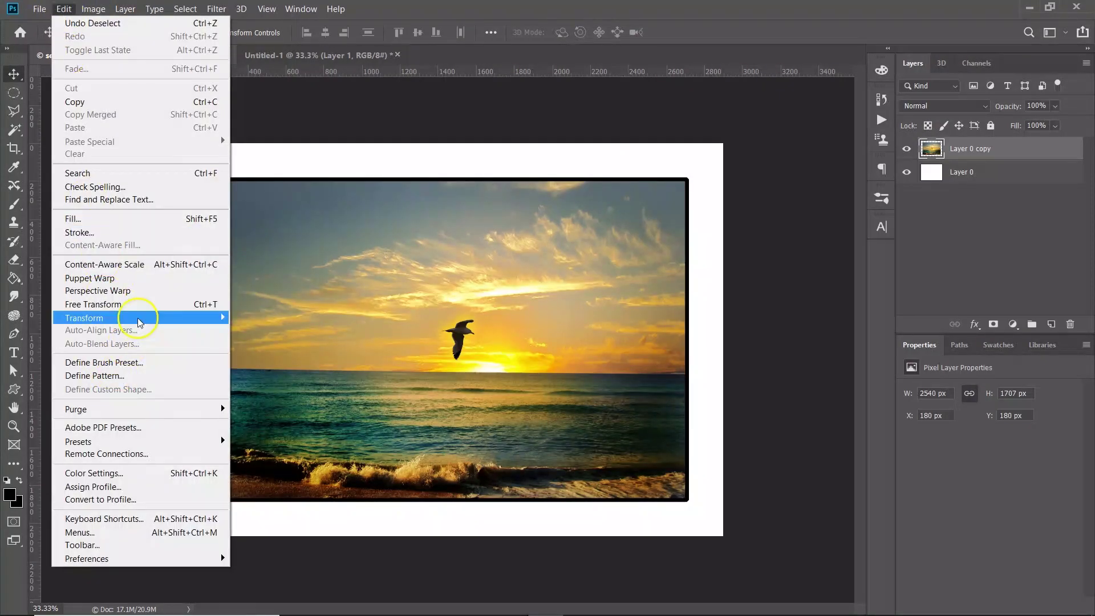
pyautogui.moveTo(138, 317)
pyautogui.click(254, 376)
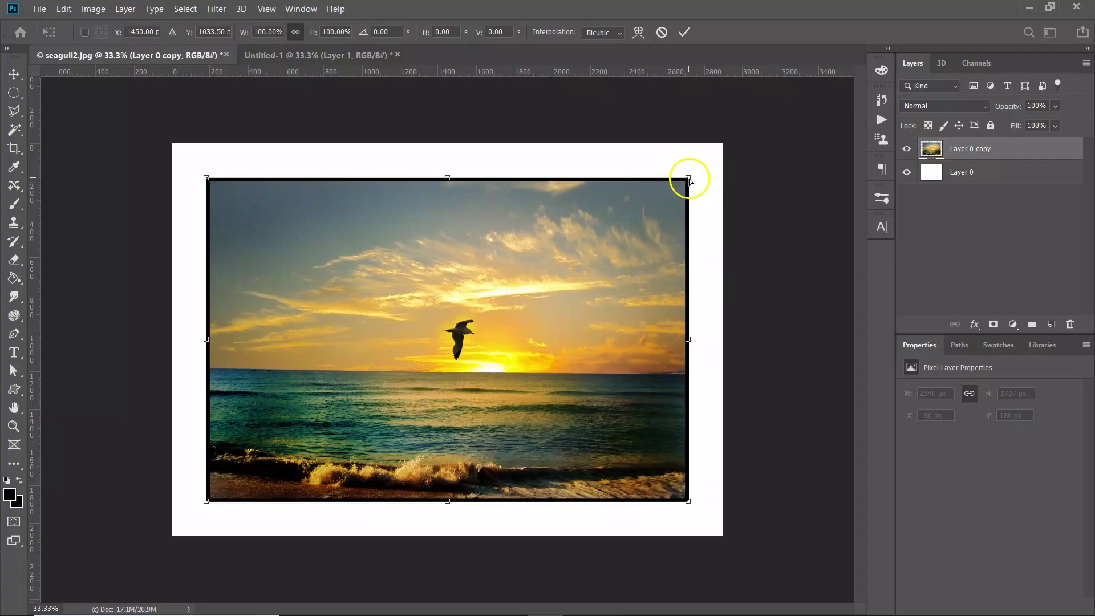
pyautogui.moveTo(688, 179); pyautogui.dragTo(502, 248)
pyautogui.moveTo(688, 502); pyautogui.dragTo(502, 449)
pyautogui.click(376, 287)
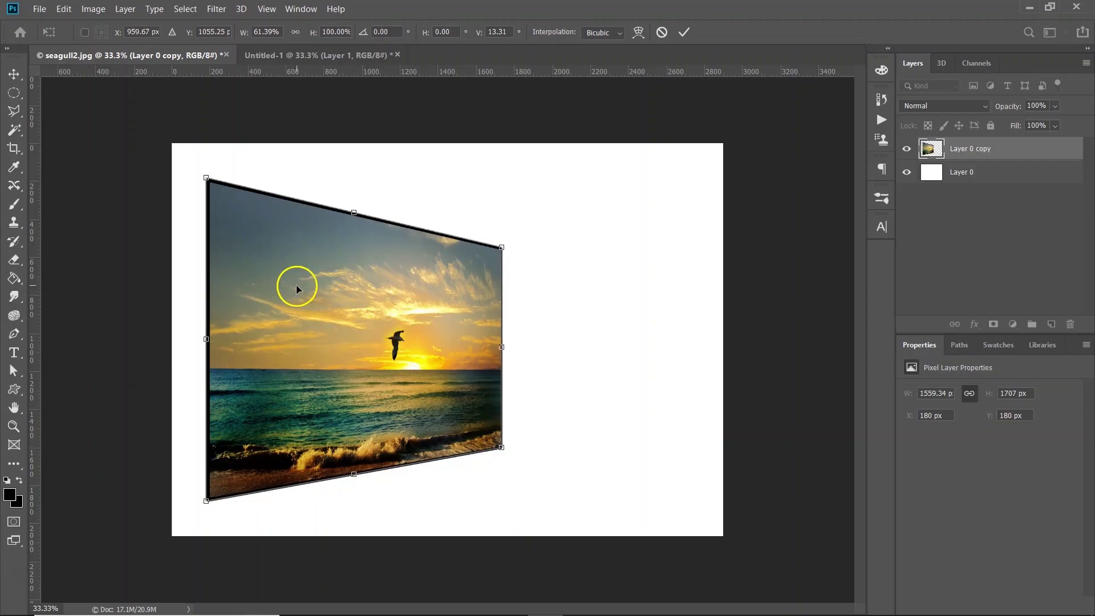
pyautogui.moveTo(305, 283); pyautogui.dragTo(383, 279)
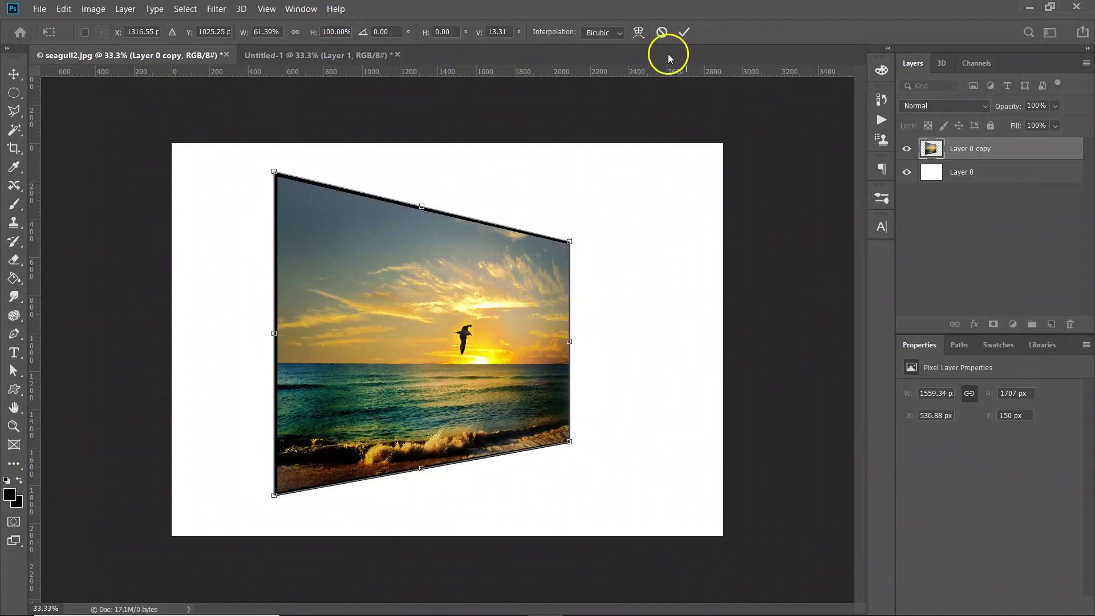
pyautogui.click(684, 32)
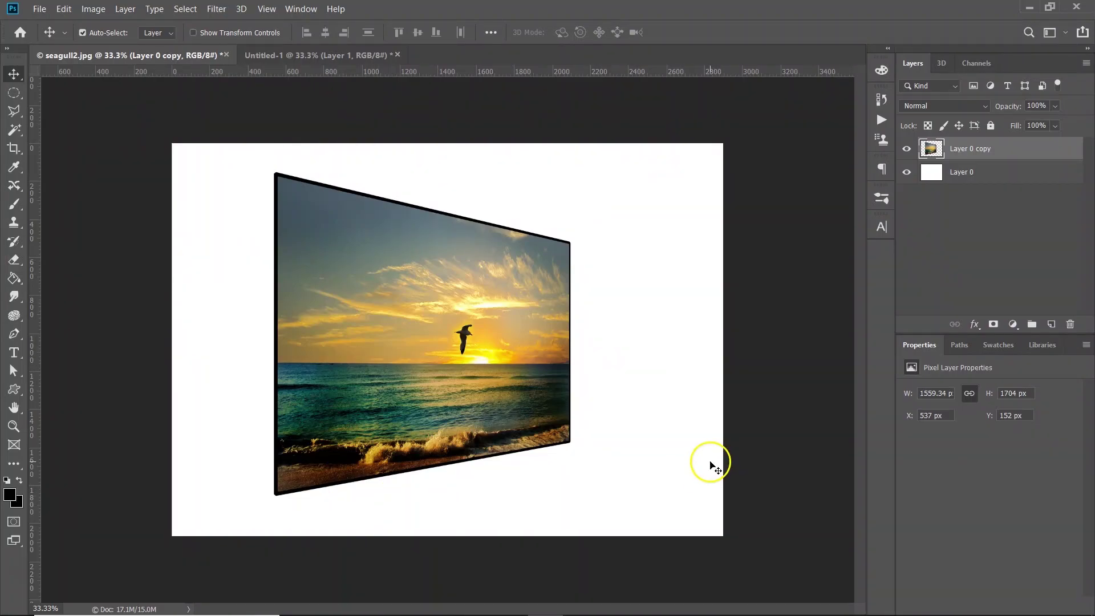
# - Type the caption 'Anything Pixels' below the photo and nudge it left
pyautogui.press('ctrl')
pyautogui.keyDown('ctrl'); pyautogui.click(934, 176); pyautogui.keyUp('ctrl')
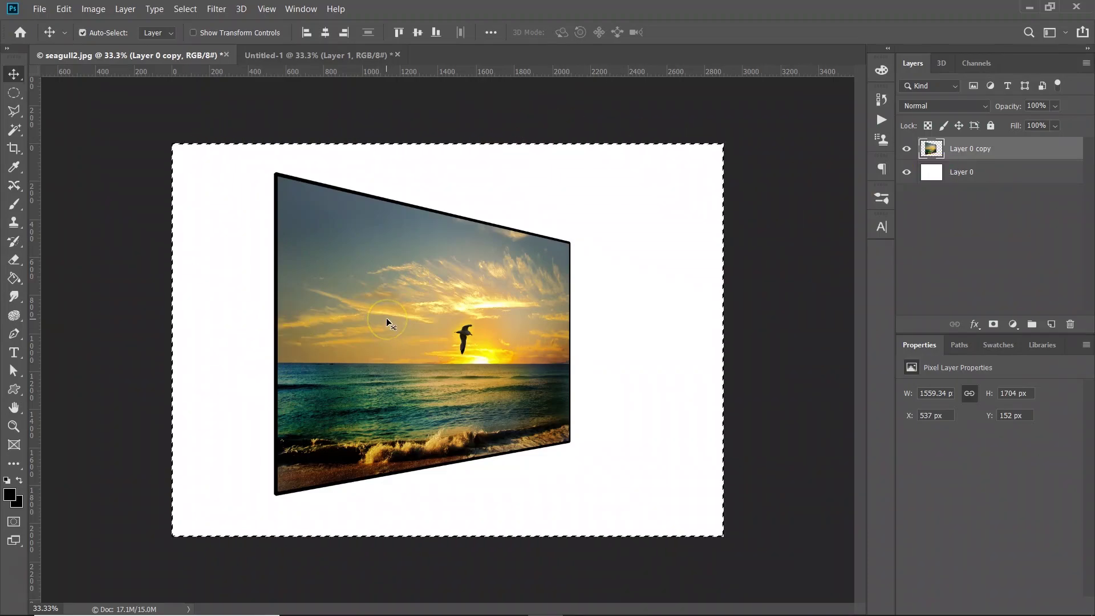
pyautogui.hotkey('ctrl', 'd')
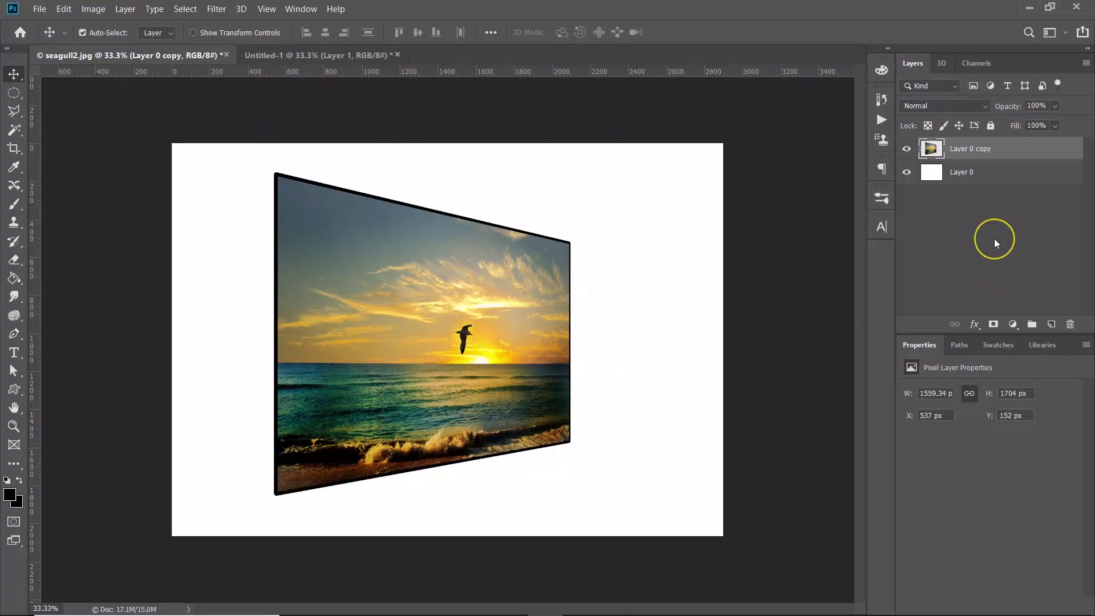
pyautogui.press('t')
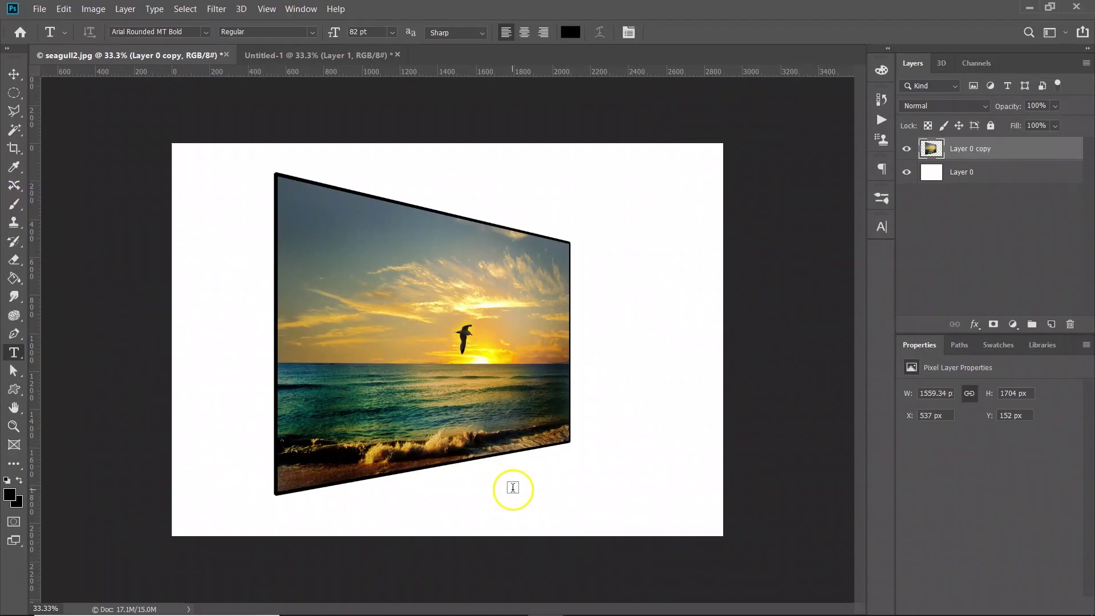
pyautogui.click(512, 487)
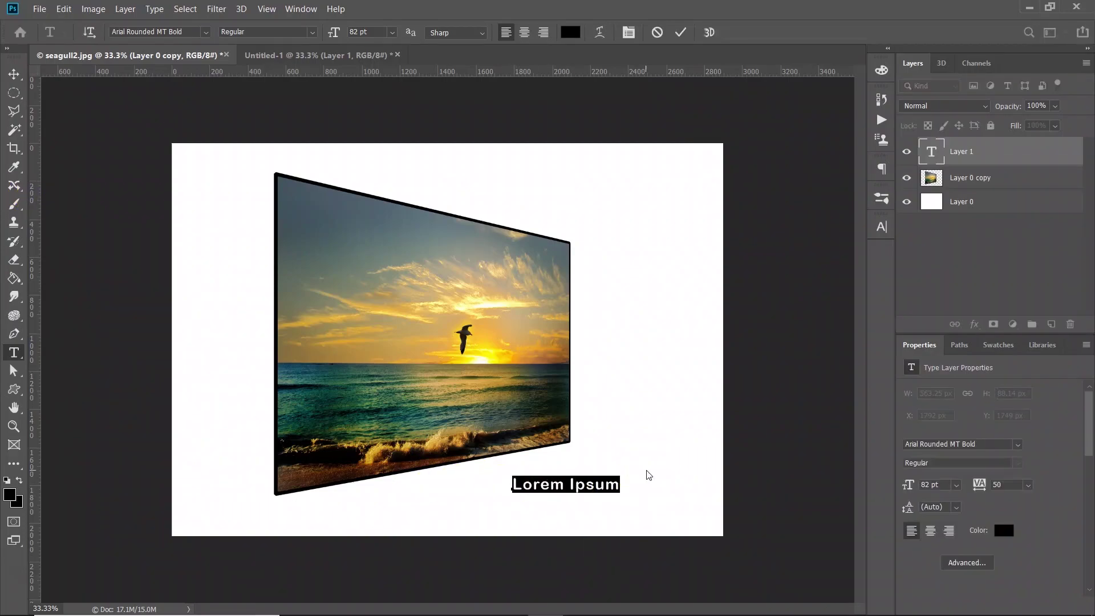
pyautogui.write('Anything Pixels')
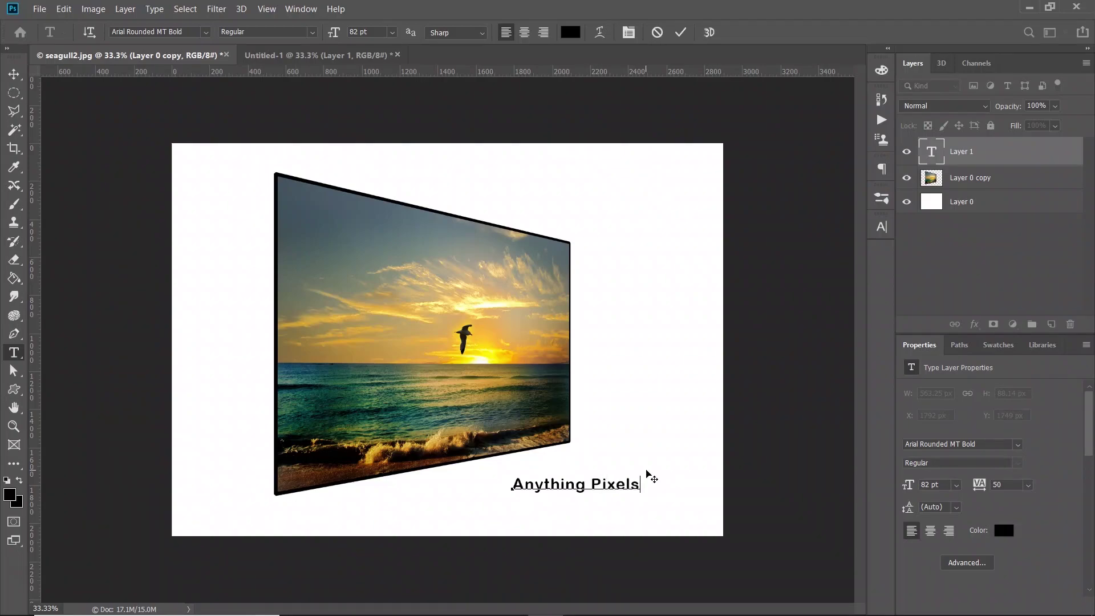
pyautogui.click(14, 74)
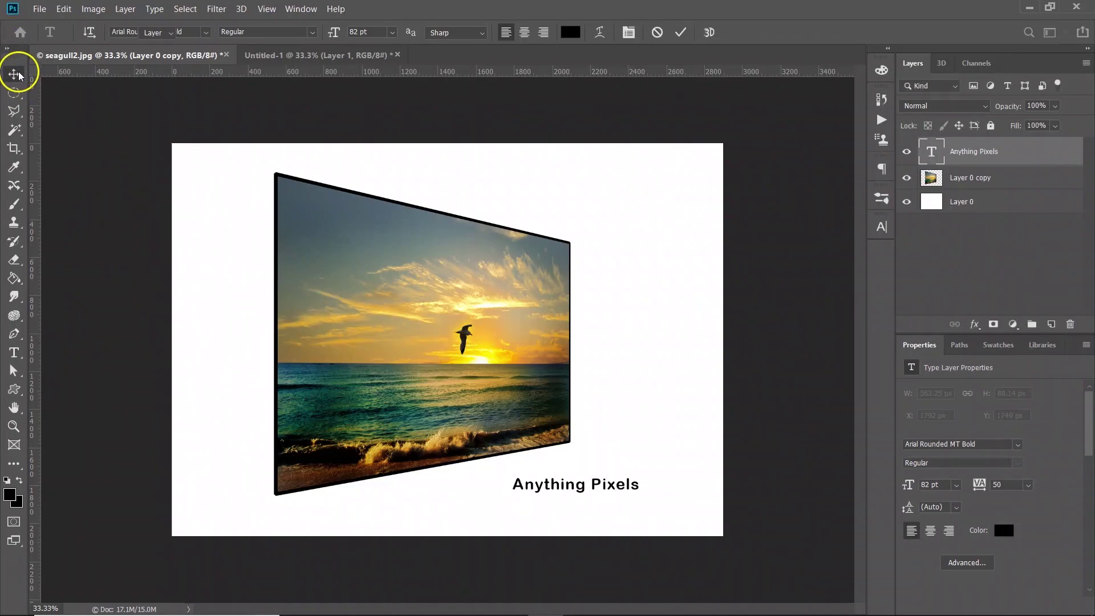
pyautogui.moveTo(578, 487); pyautogui.dragTo(536, 483)
# - Skew the text so it slants along the photo's tilted bottom edge
pyautogui.hotkey('ctrl', 't')
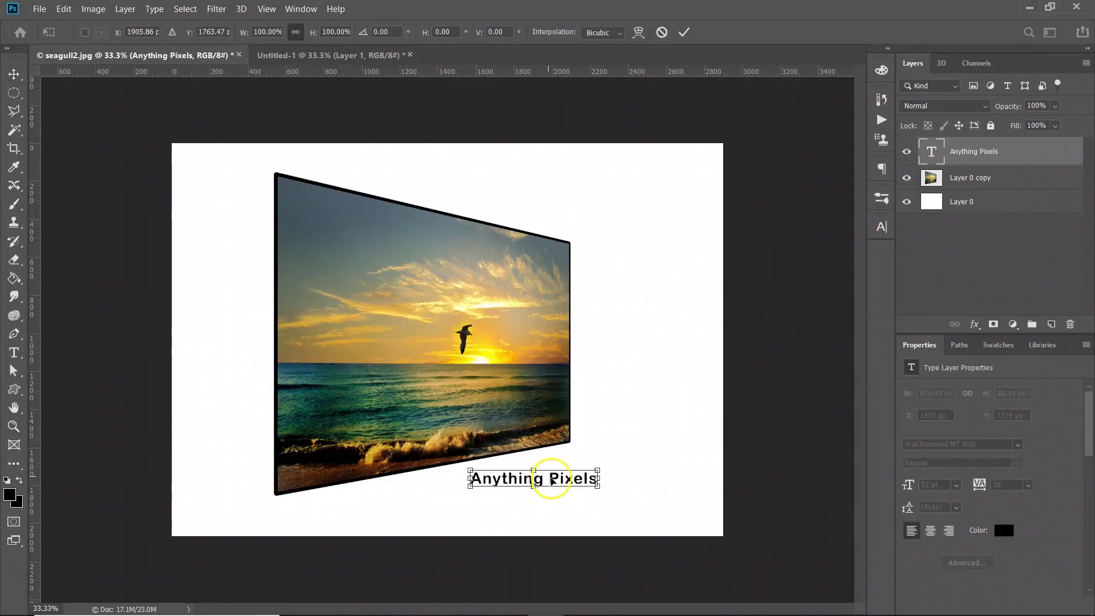
pyautogui.rightClick(553, 481)
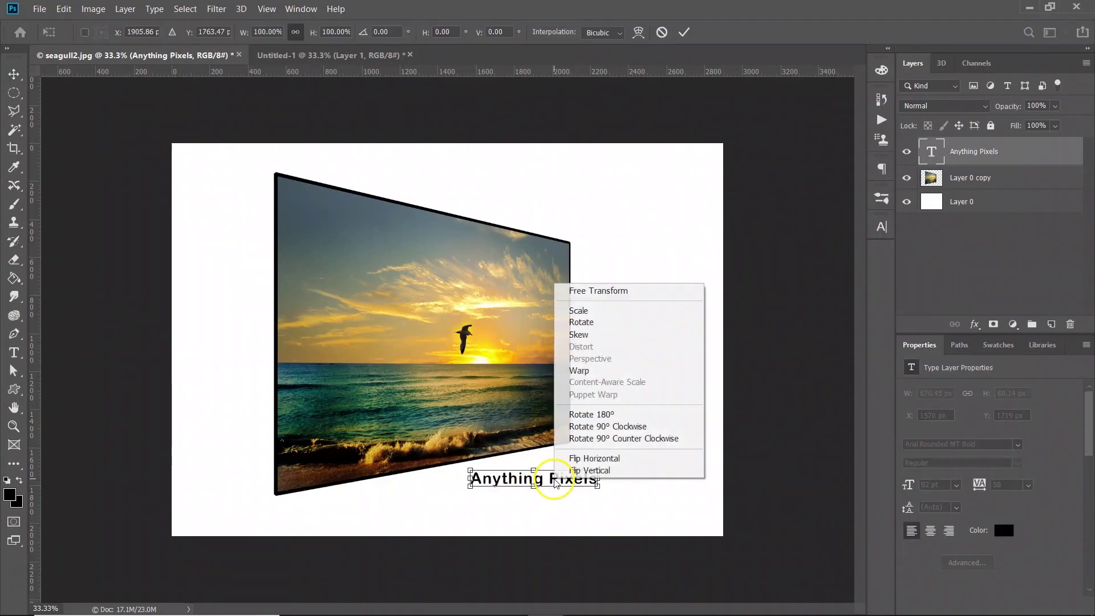
pyautogui.click(580, 334)
pyautogui.moveTo(598, 472); pyautogui.dragTo(546, 458)
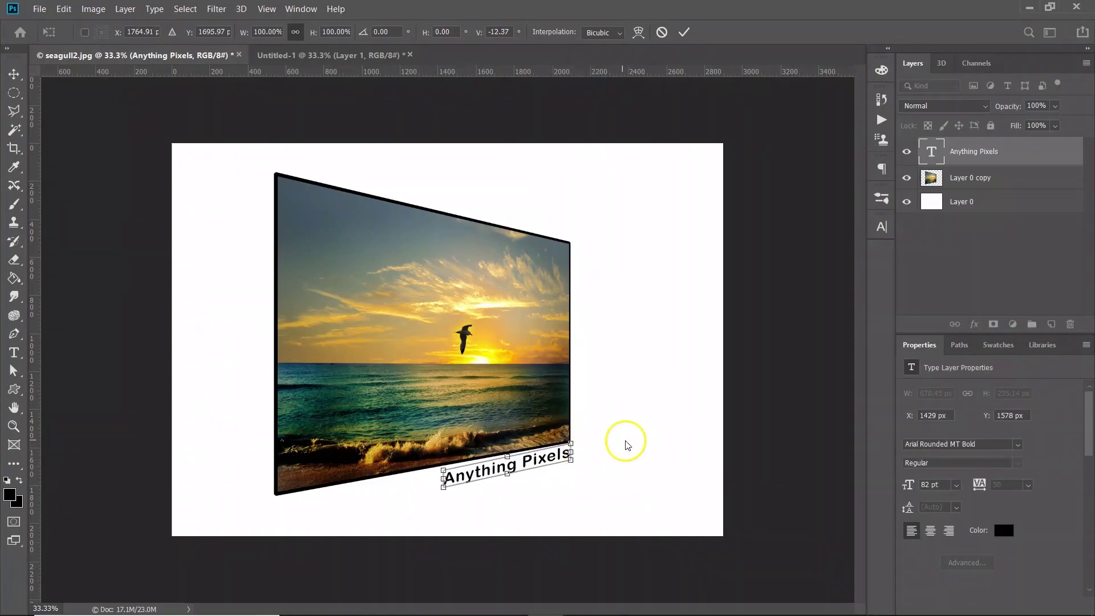
pyautogui.press('Return')
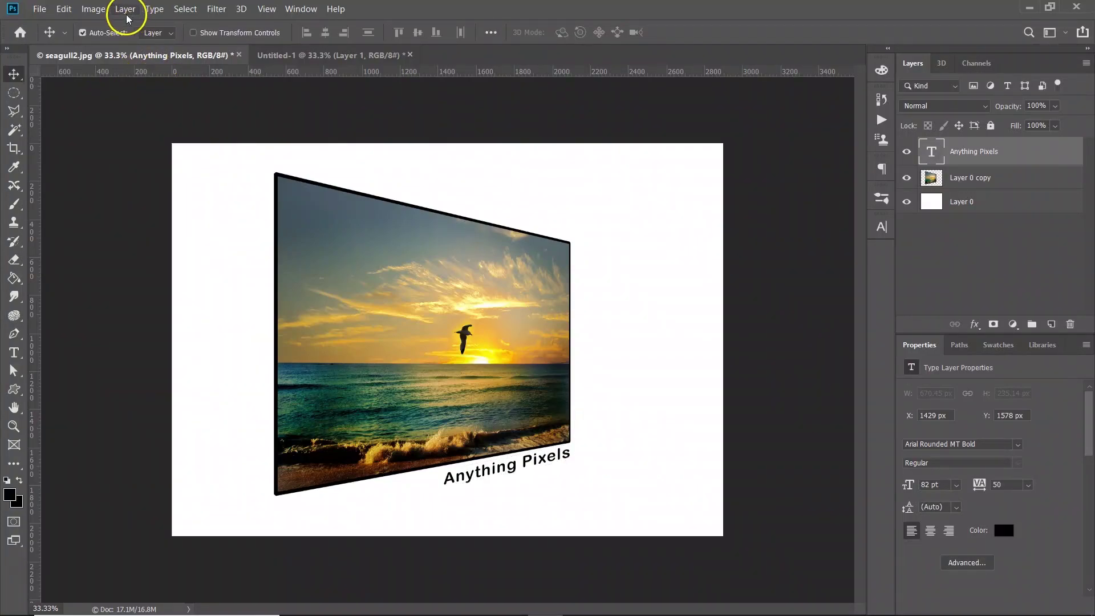
# - Crop the canvas close around the distorted photo and 'Anything Pixels' caption
pyautogui.click(9, 151)
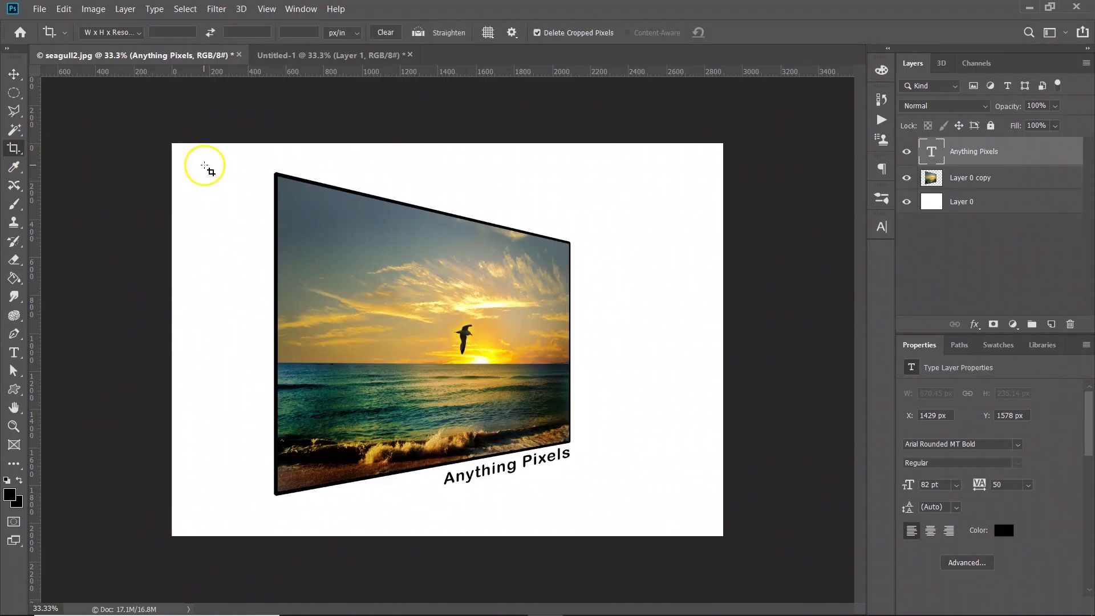
pyautogui.moveTo(259, 159)
pyautogui.mouseDown()
pyautogui.moveTo(342, 298)
pyautogui.moveTo(623, 469)
pyautogui.moveTo(606, 502)
pyautogui.mouseUp()
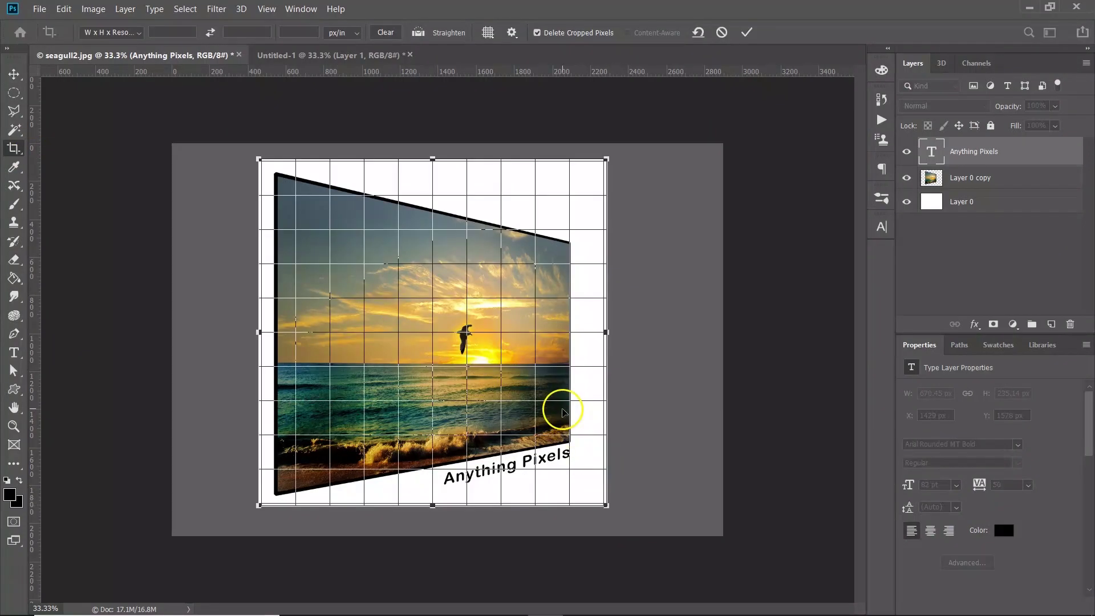
pyautogui.press('Return')
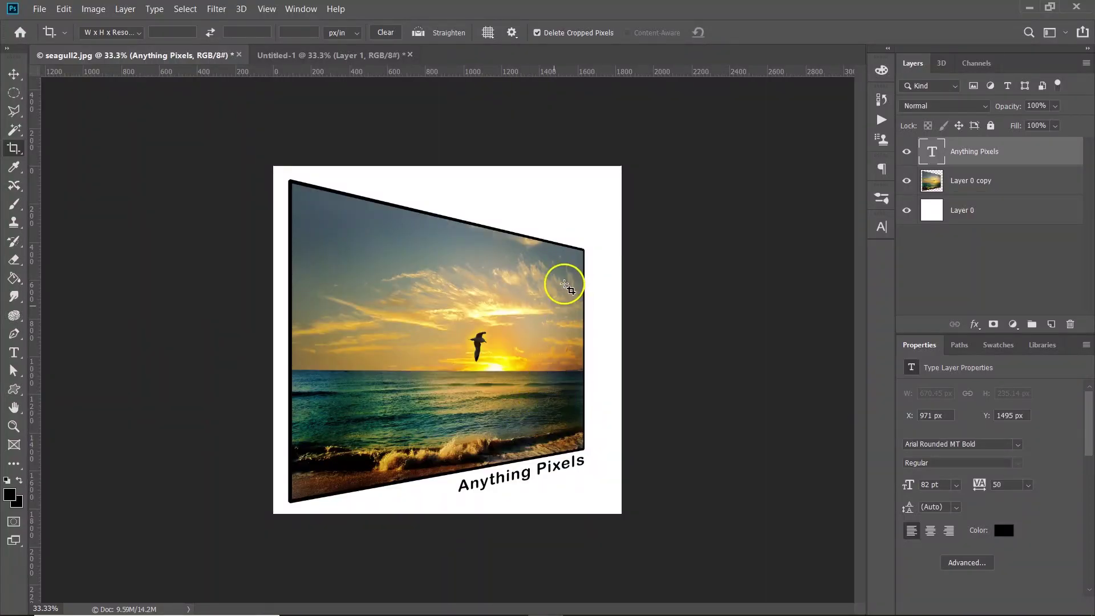